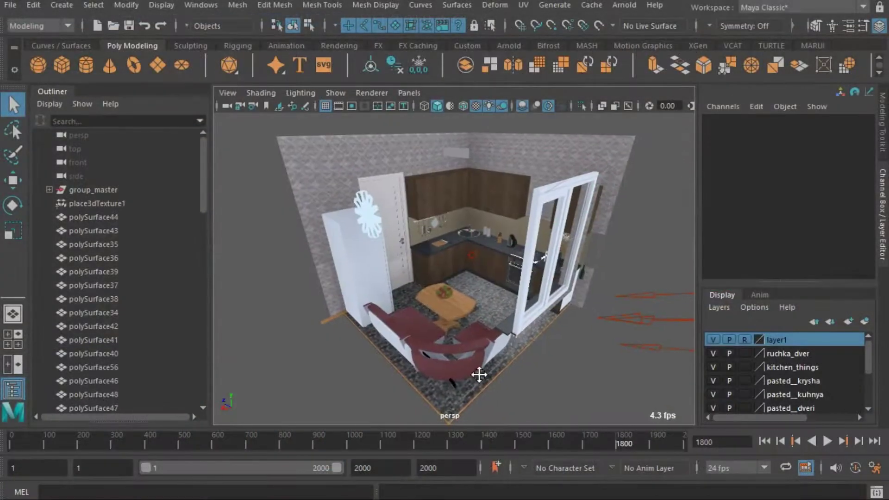
- Start the MARUI VR plug-in with the kitchen scene loaded
alt+drag(479, 375, 477, 379)
alt+drag(601, 406, 570, 352)
click(813, 45)
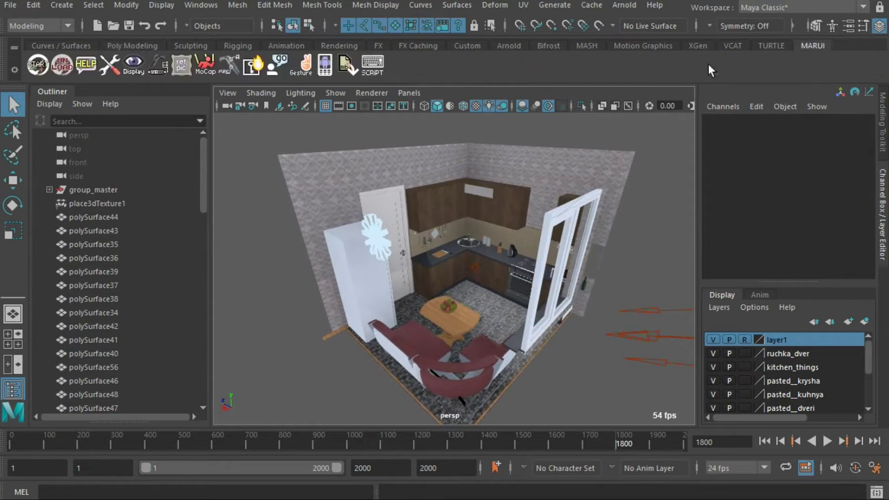
click(40, 71)
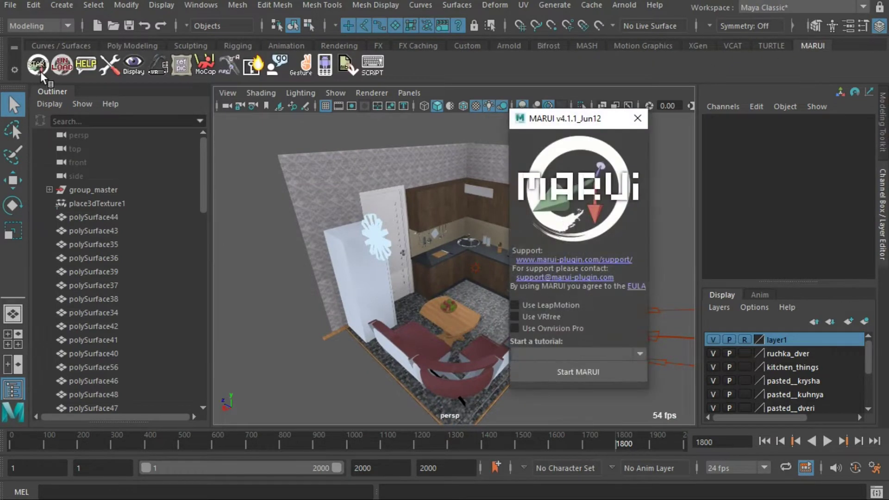
click(546, 372)
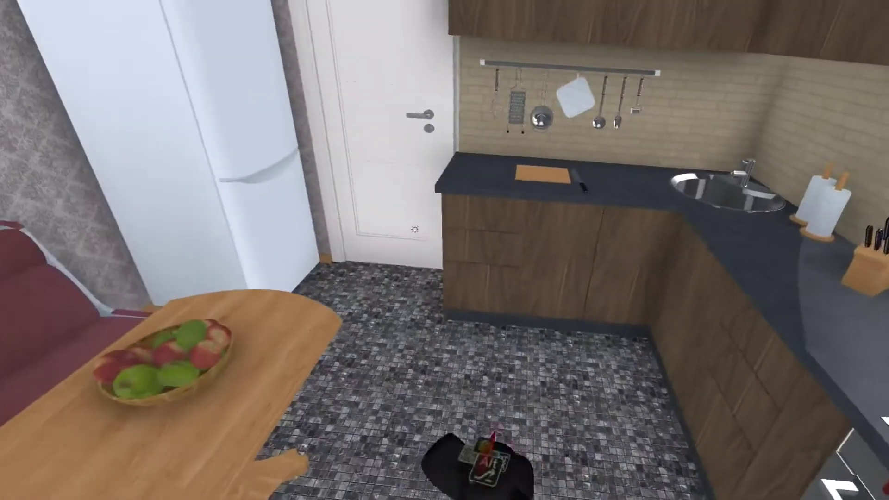
- Activate the POV Camera Tool and create a camera with its aim connected to the focus distance
key(alt)
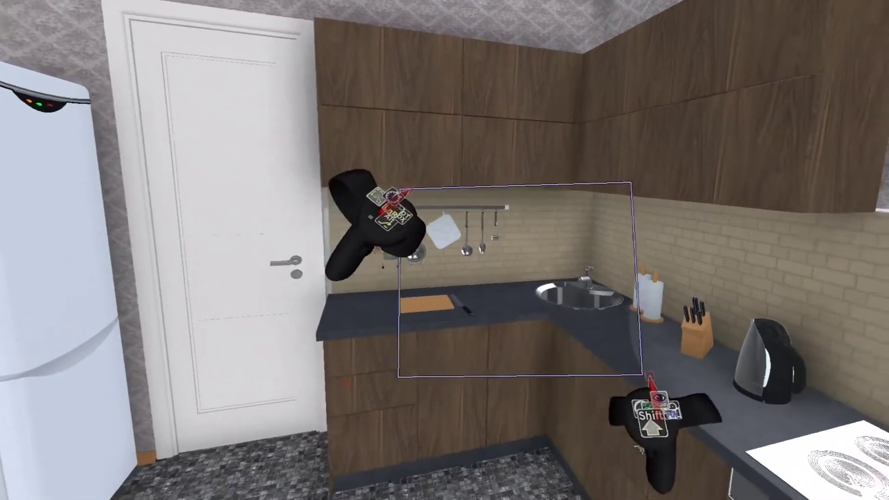
key(shift)
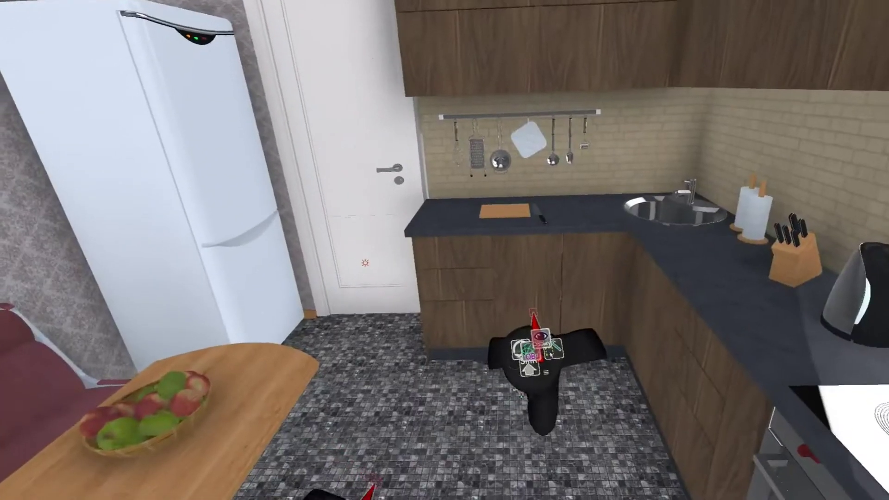
click(544, 320)
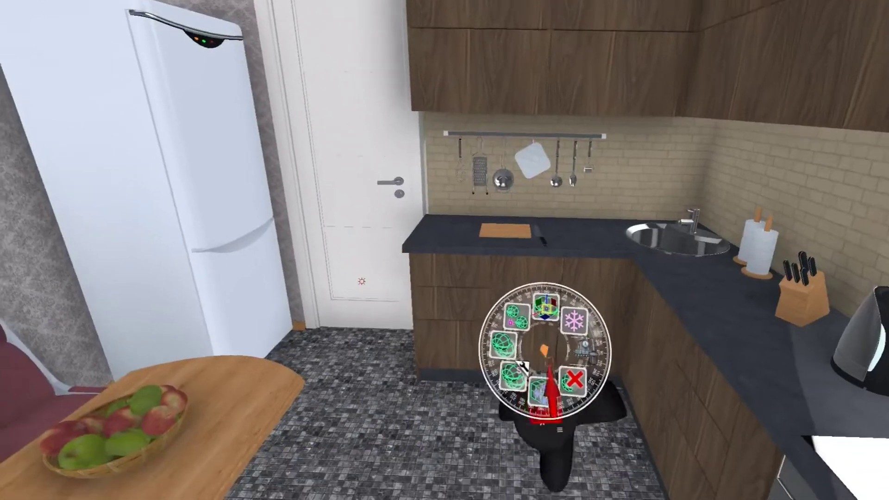
click(570, 367)
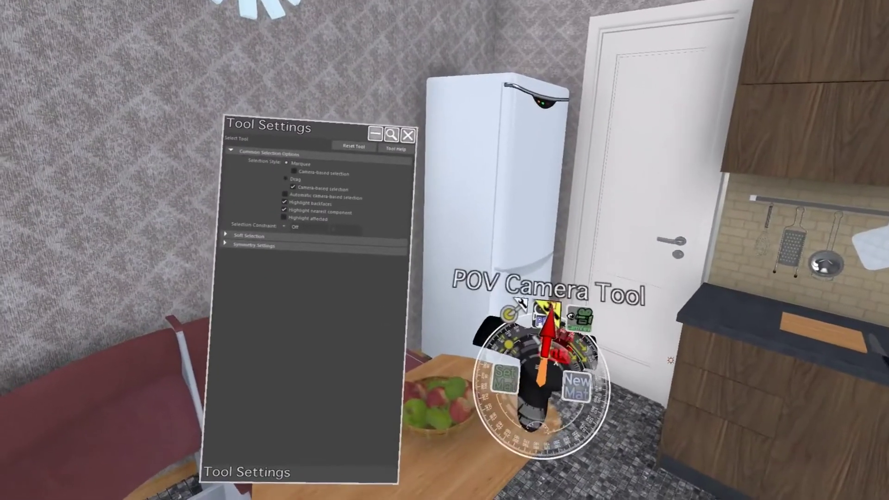
click(549, 312)
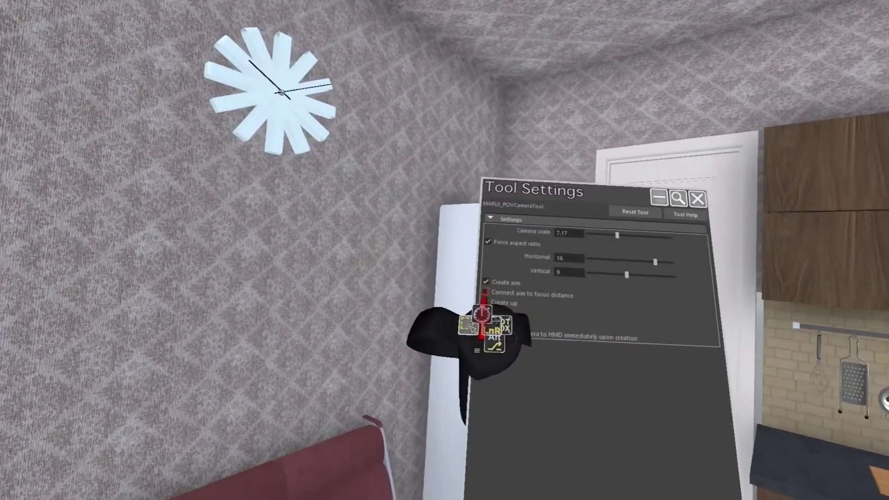
click(485, 293)
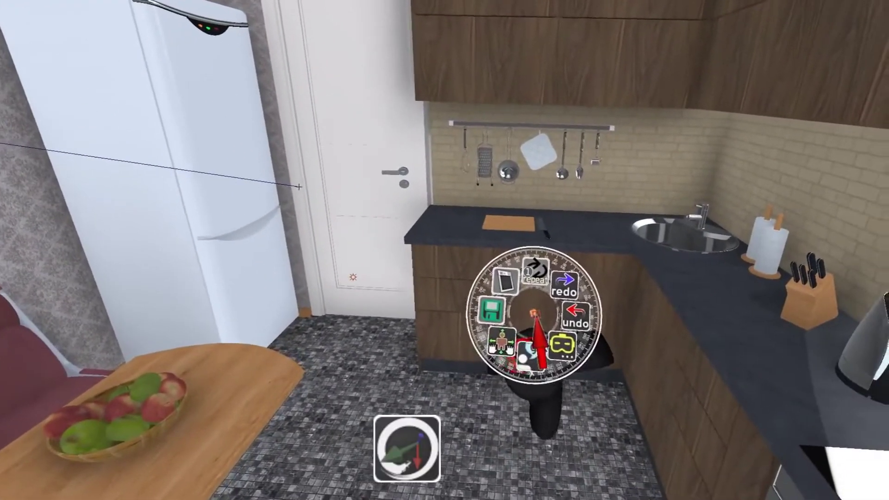
- Open the Attribute Editor for the POV camera shape and enable its Depth of Field
click(520, 307)
click(562, 324)
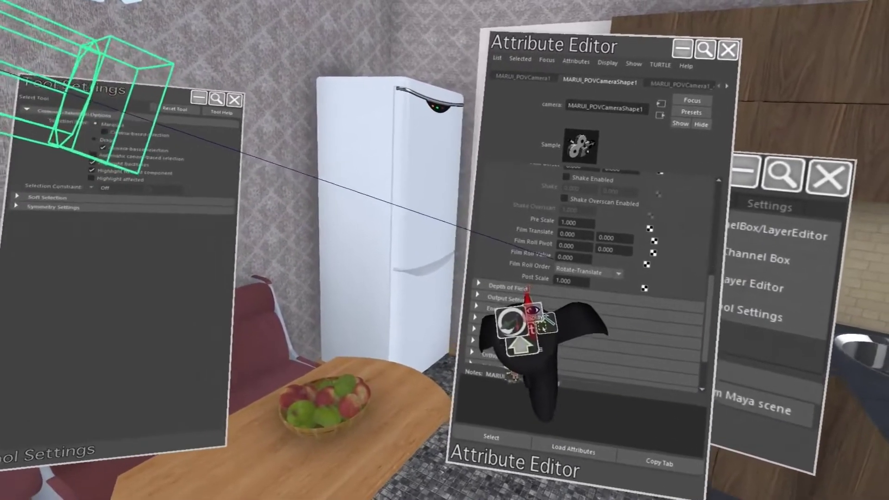
click(527, 288)
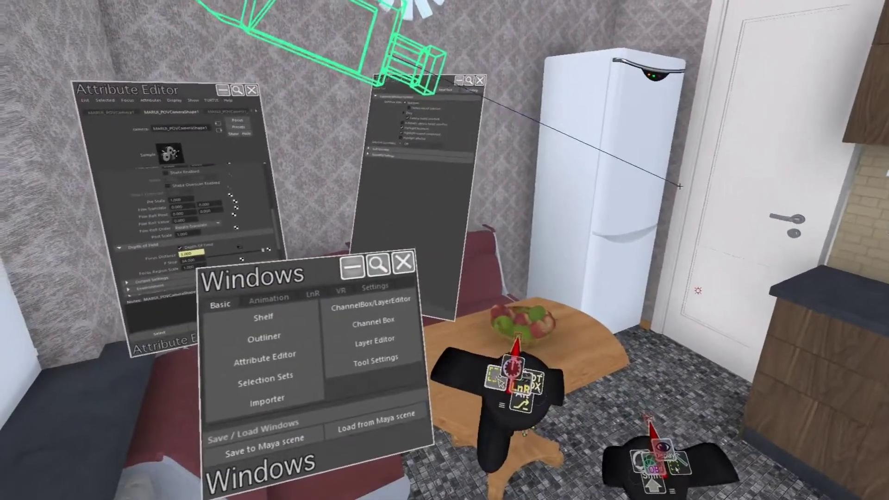
- Show the POV camera's view in its own floating window and toggle the lighting of that view
click(518, 388)
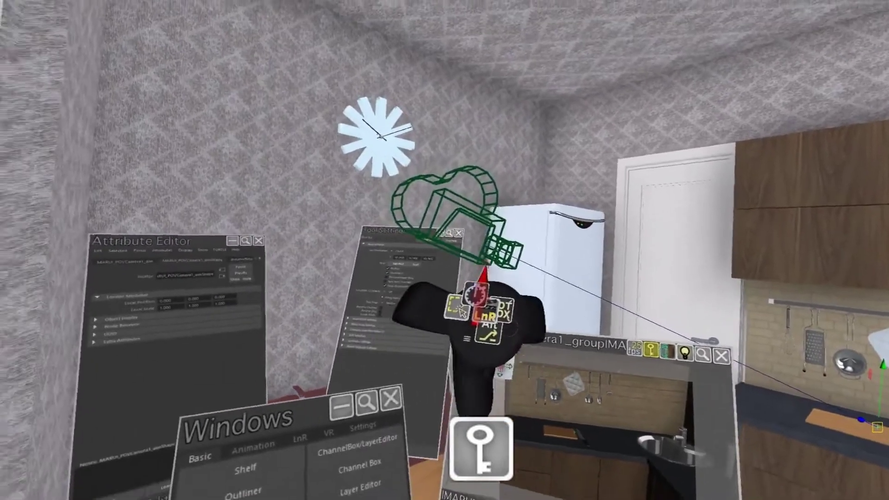
click(485, 256)
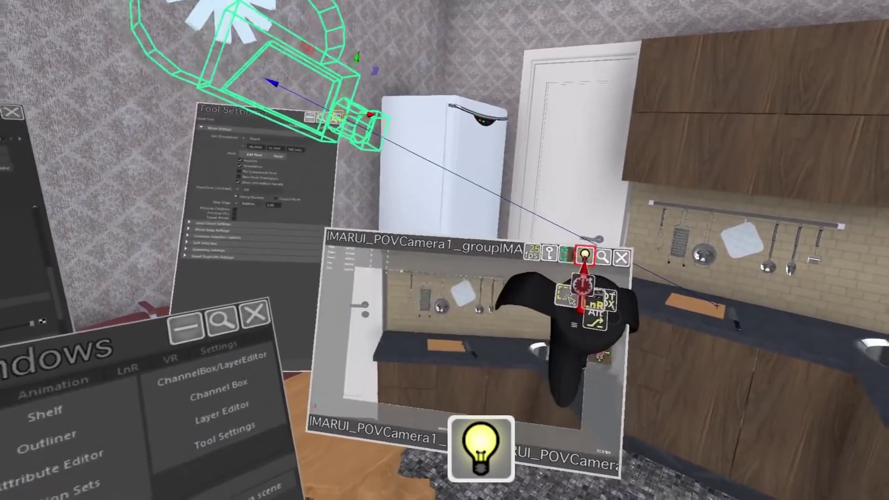
click(585, 255)
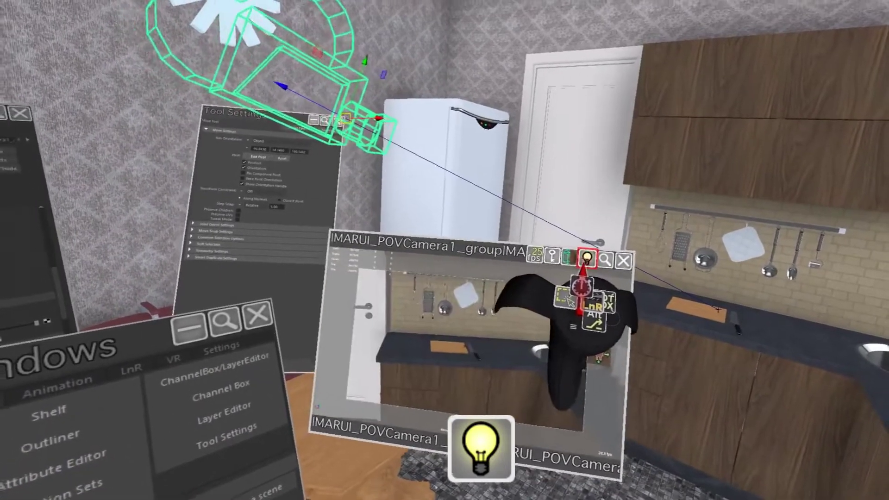
click(587, 258)
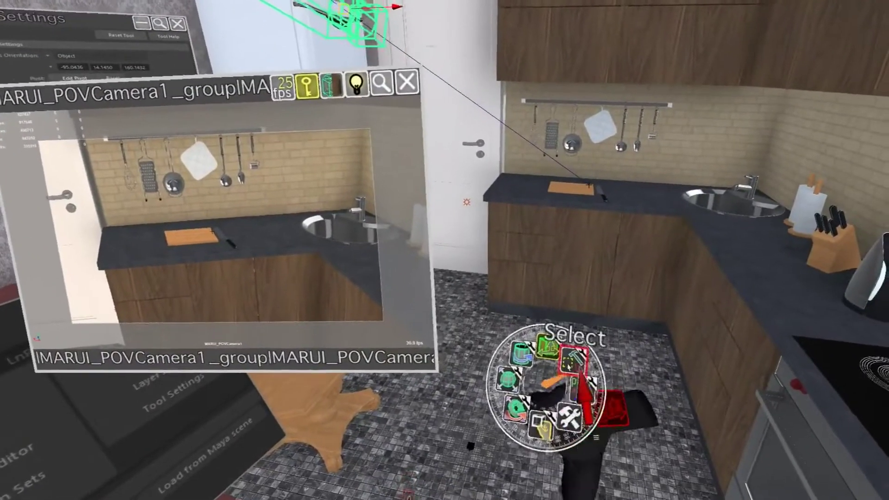
- Activate the Select tool, switch to the MoCap (Puppeteering) menu set and select the POV camera in the scene
click(574, 361)
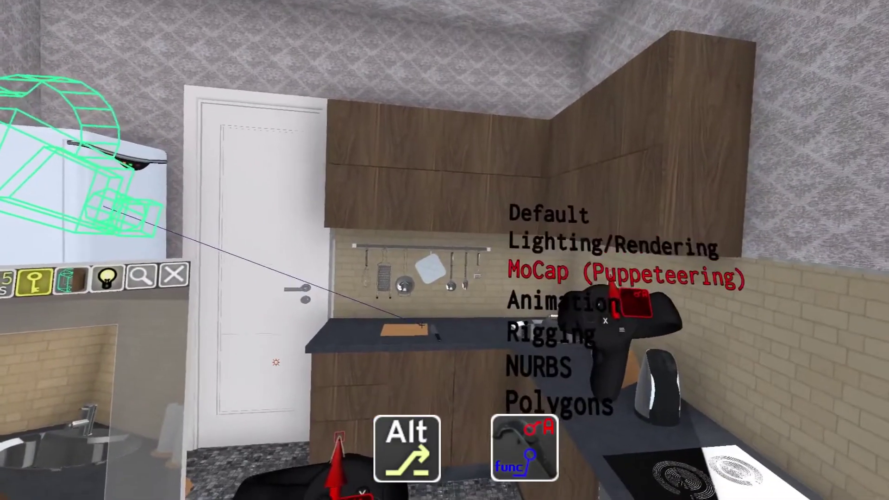
click(612, 273)
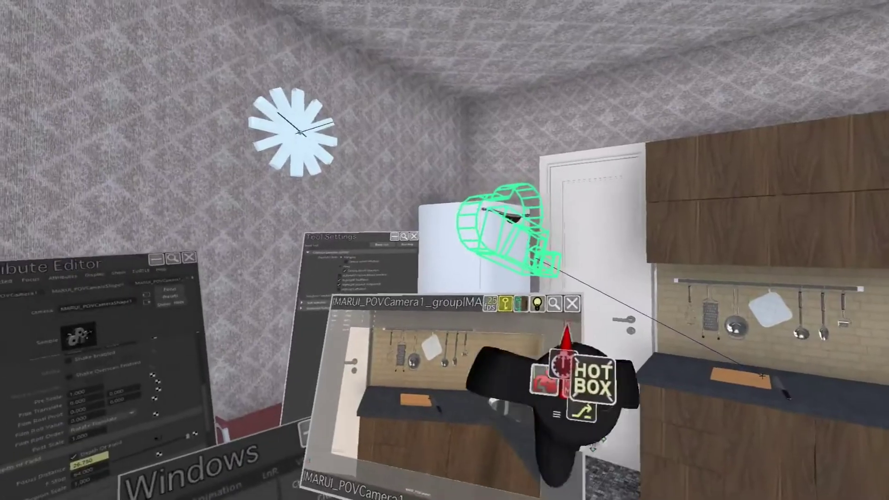
click(512, 253)
drag(529, 268, 422, 249)
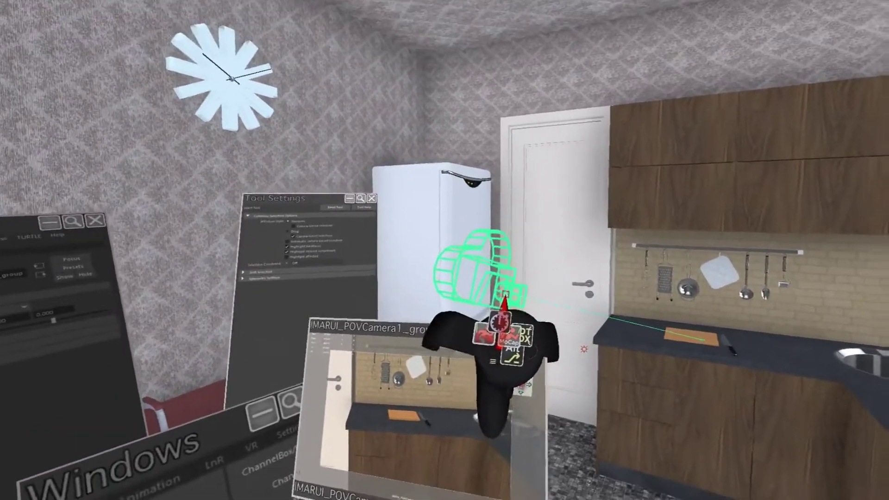
click(504, 294)
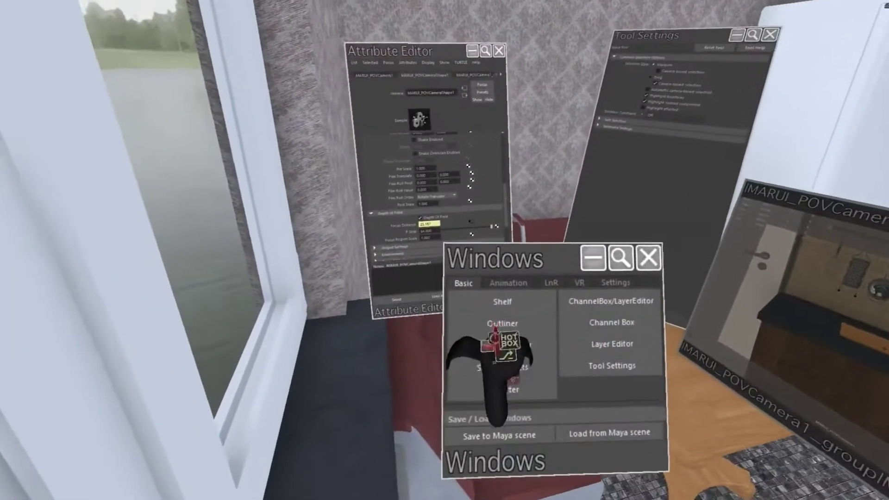
- Open the Outliner and select the POV camera's parent group with Select group / parent
click(500, 324)
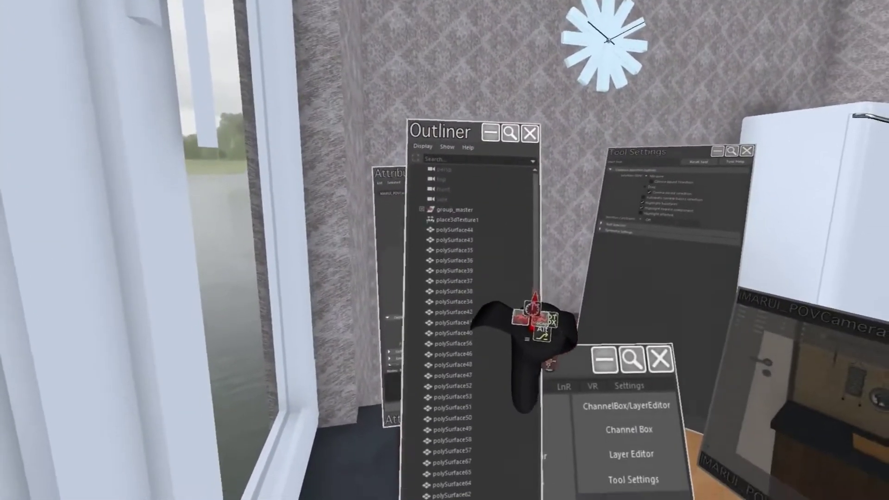
drag(536, 294, 536, 350)
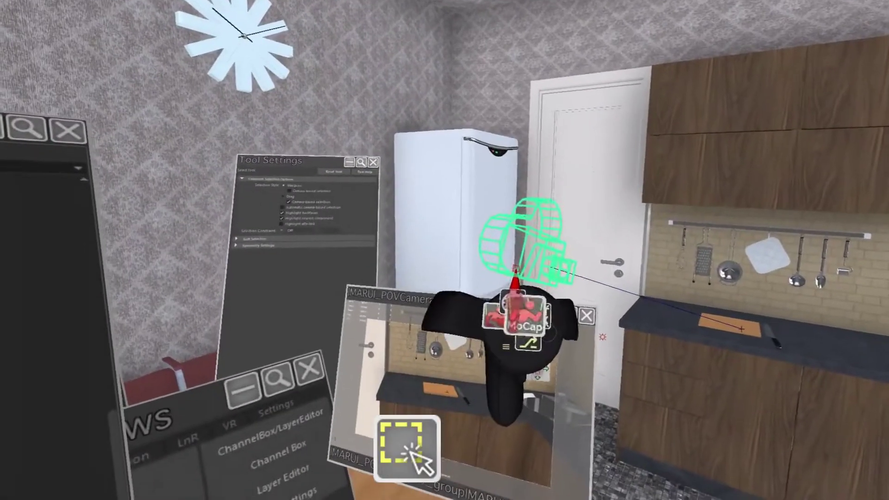
click(562, 311)
mouse_move(520, 276)
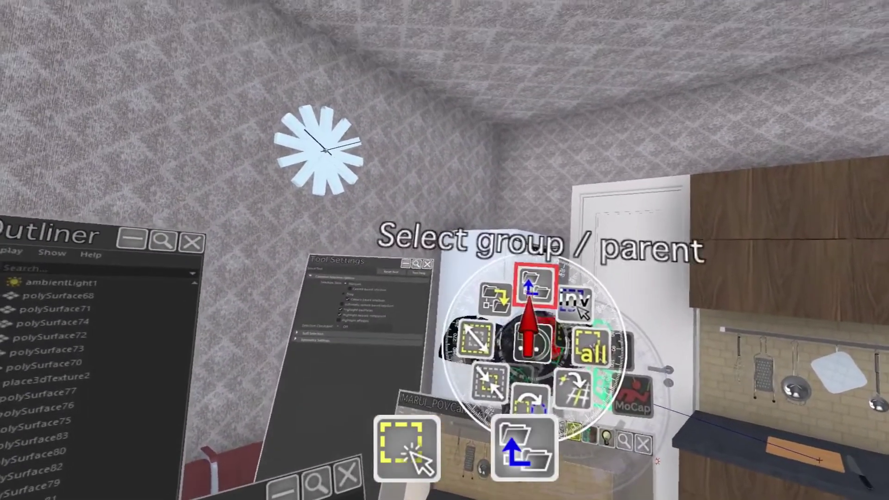
click(534, 286)
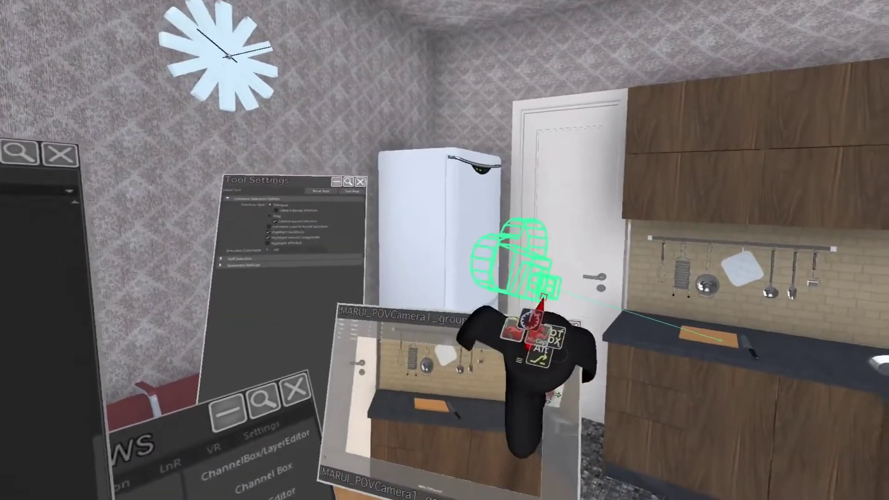
drag(544, 296, 480, 287)
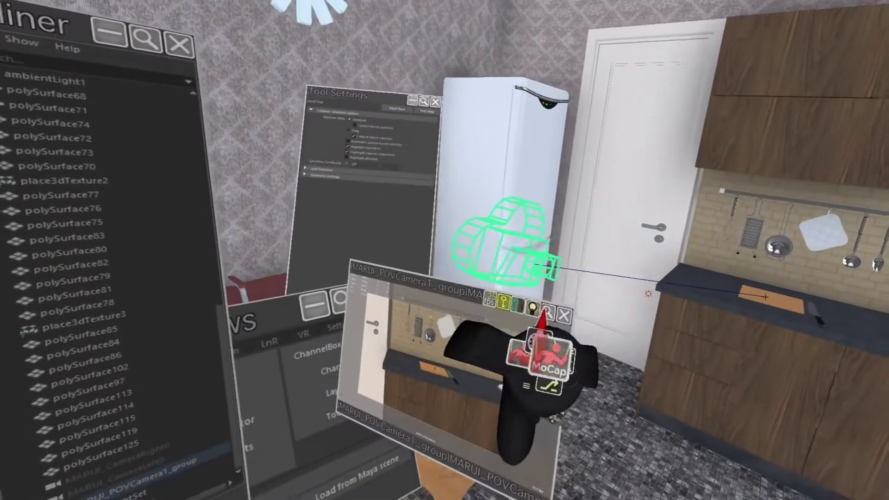
click(522, 271)
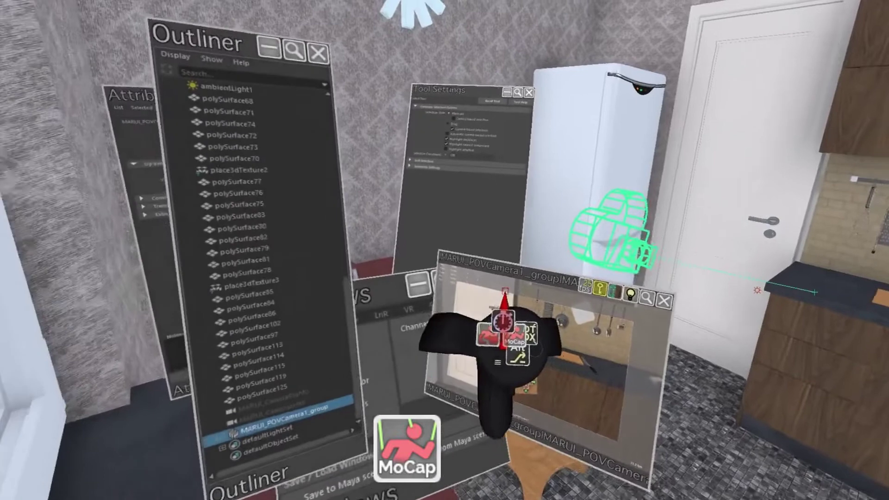
- Open the Motion Capture Options and set the positional smoothing to 0.1
click(510, 290)
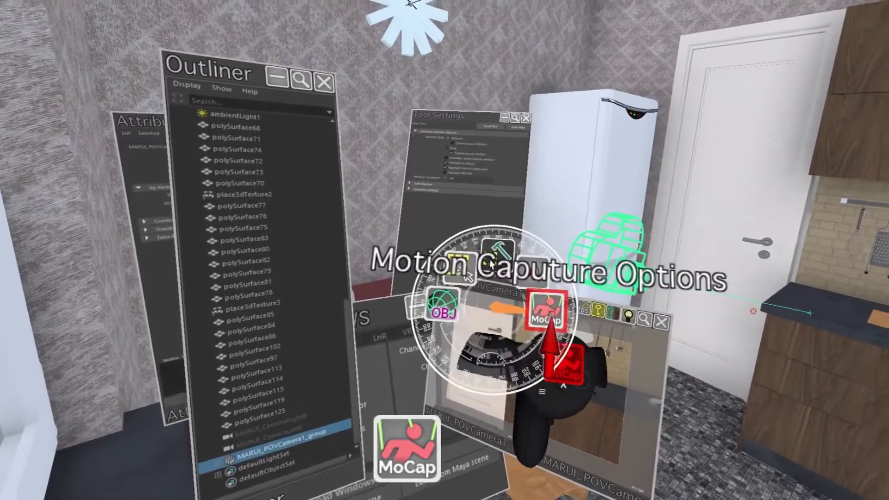
click(538, 304)
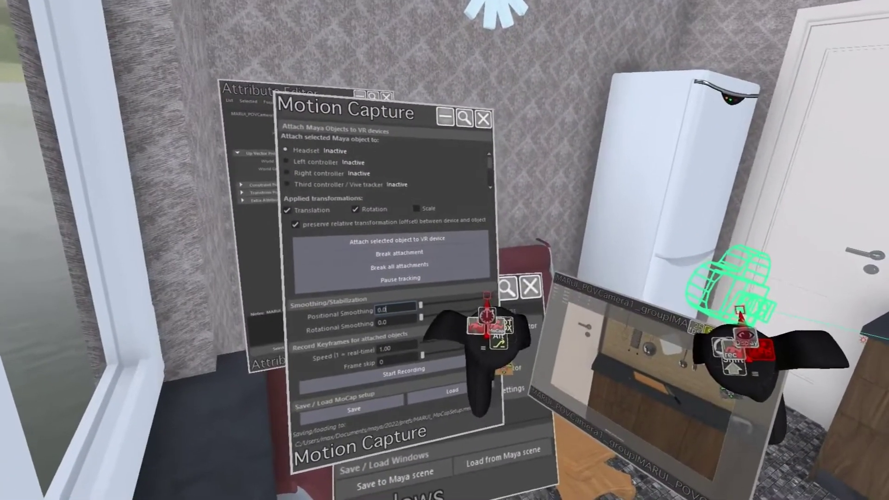
click(488, 295)
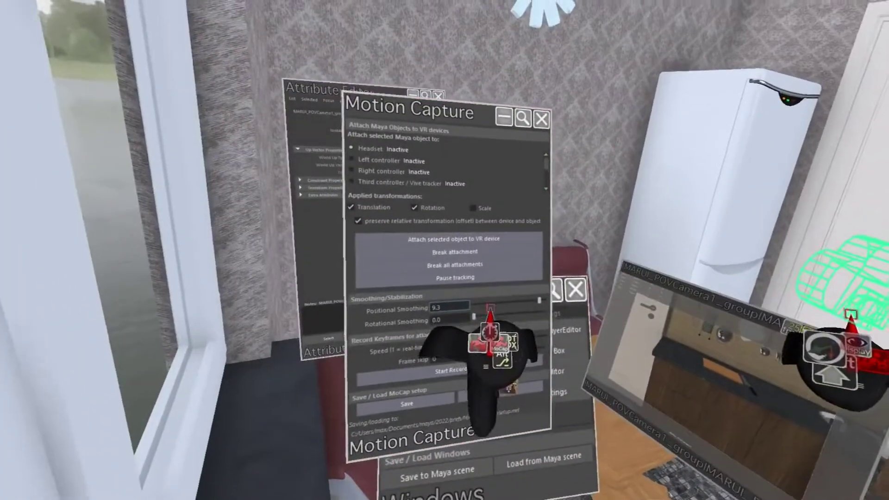
click(476, 297)
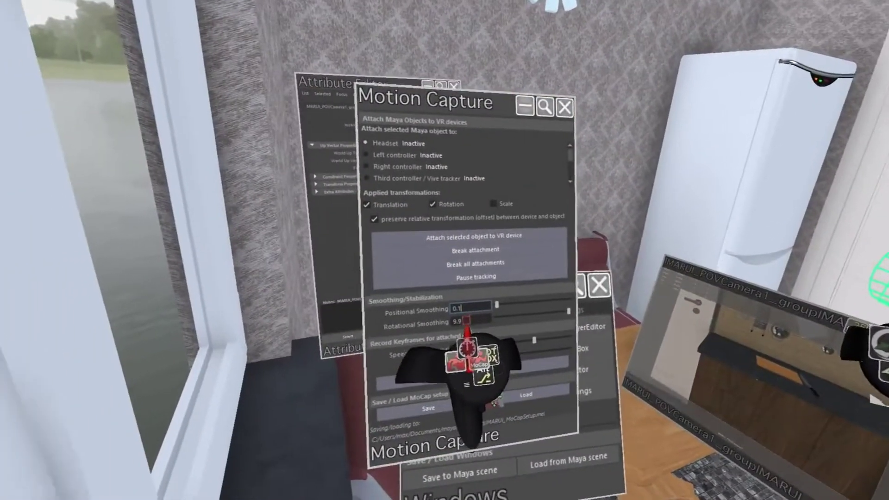
- Set the rotational smoothing to 100 and reduce it to about 7.4
click(476, 317)
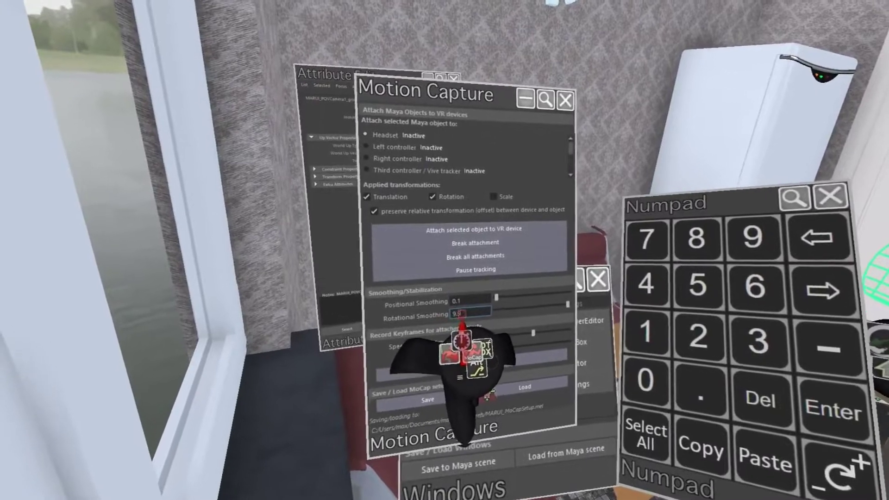
text(1)
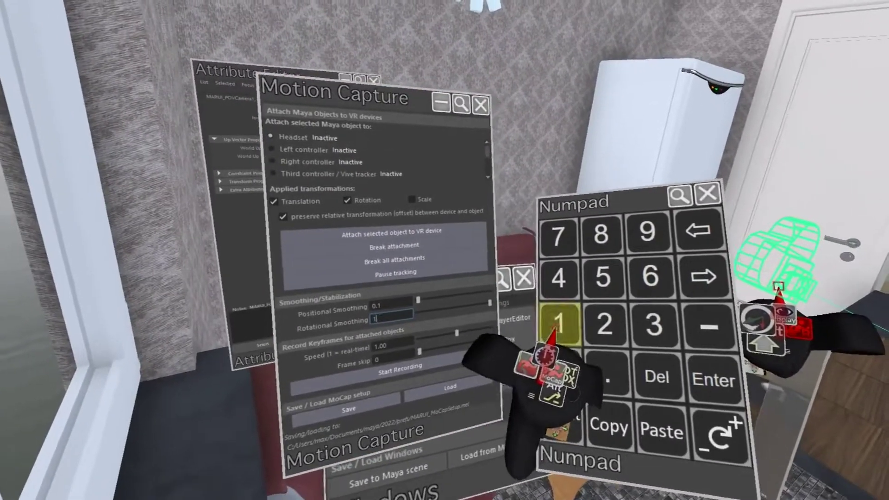
text(00)
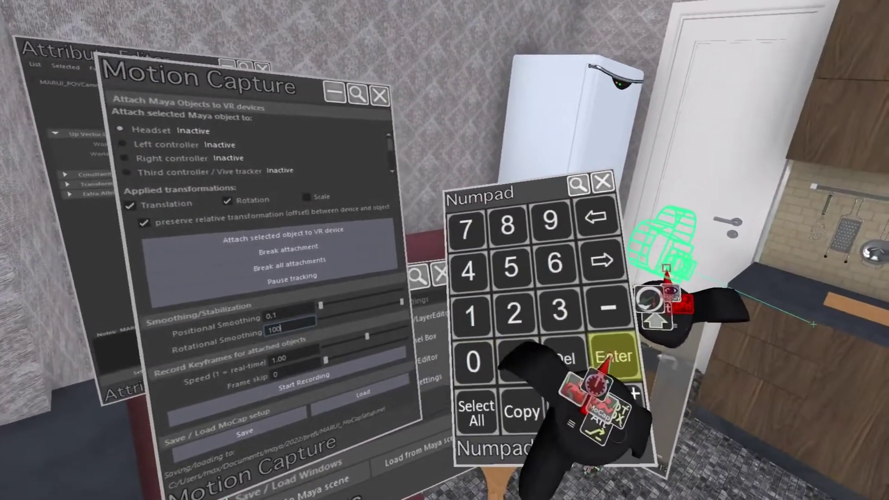
click(613, 356)
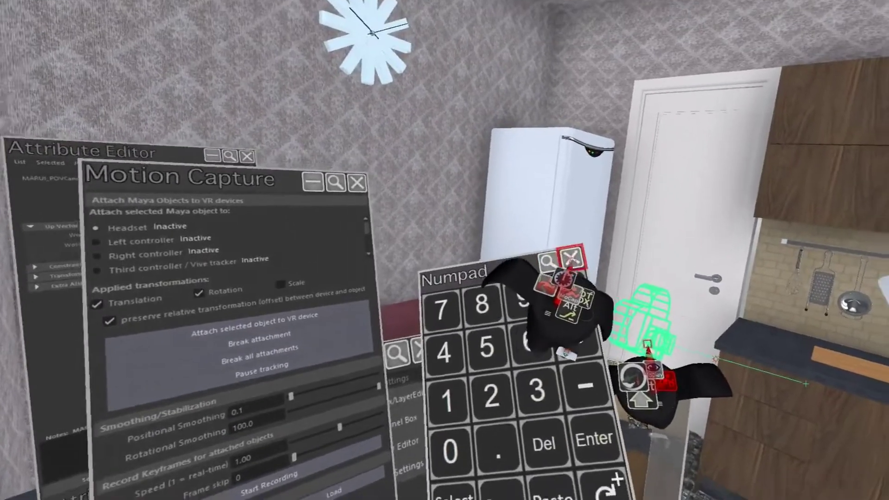
click(572, 260)
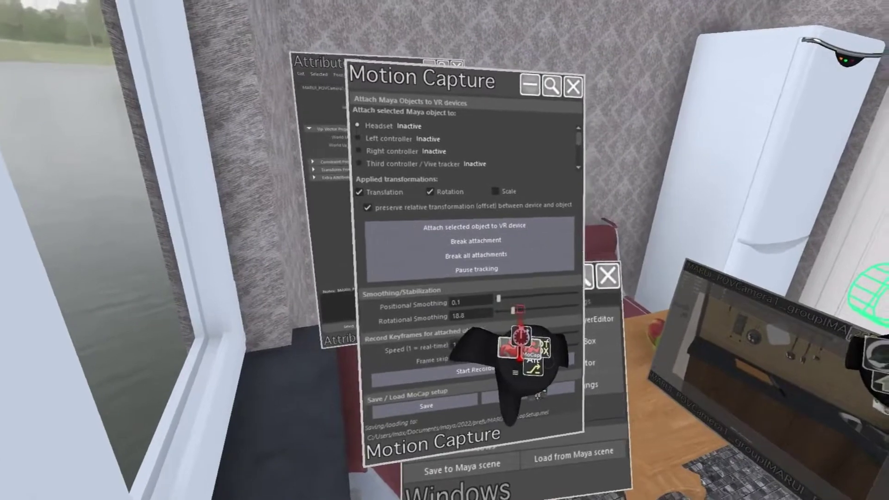
drag(520, 310, 427, 301)
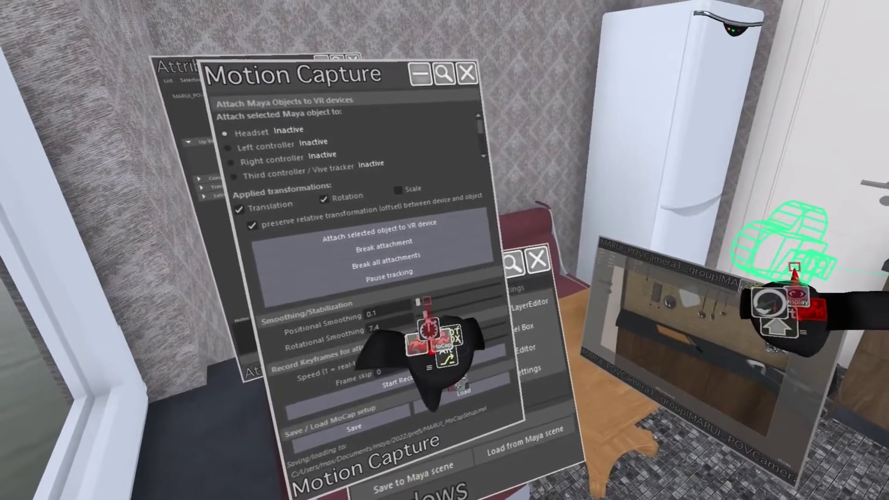
- Set the positional smoothing to 0.9 and the keyframe recording speed to 0.50, and raise the frame skip
click(427, 301)
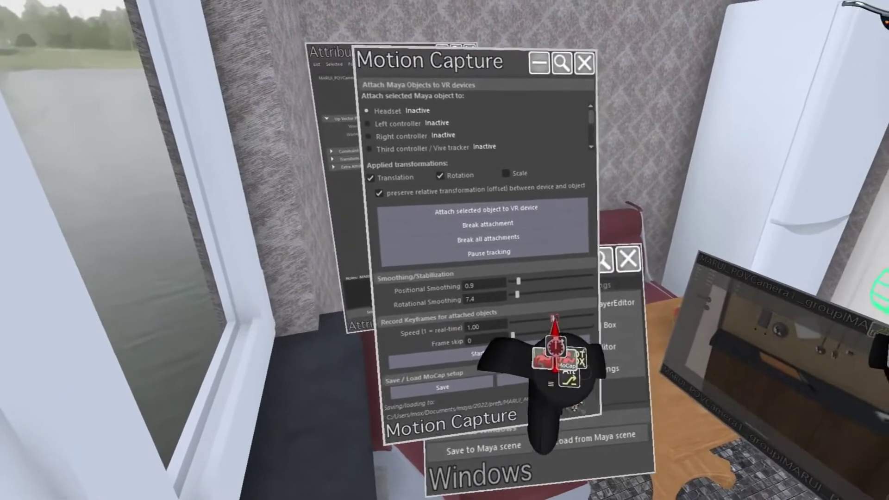
drag(533, 316, 530, 316)
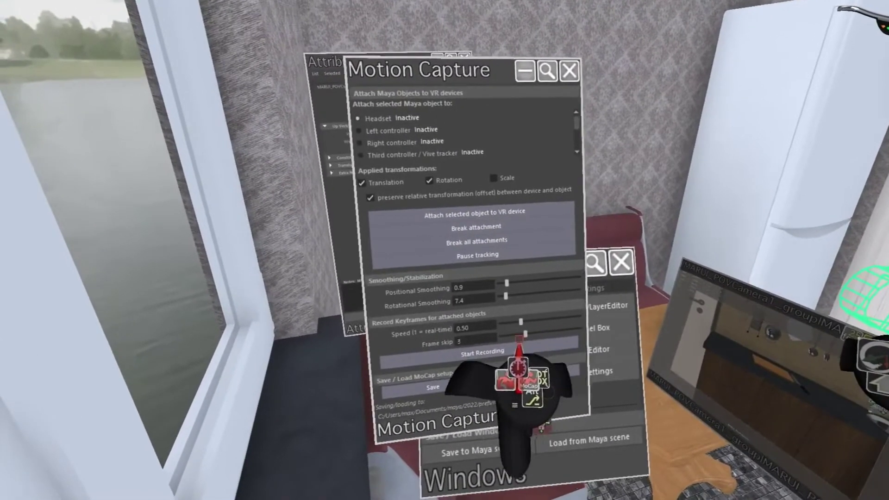
drag(511, 334, 524, 333)
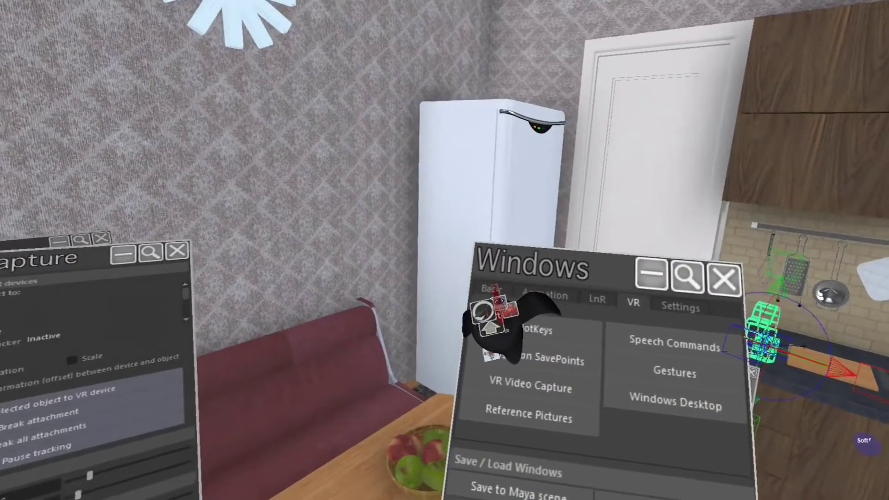
- Open the Channel Box / Layer Editor from the Basic windows and show its animation layers
click(487, 297)
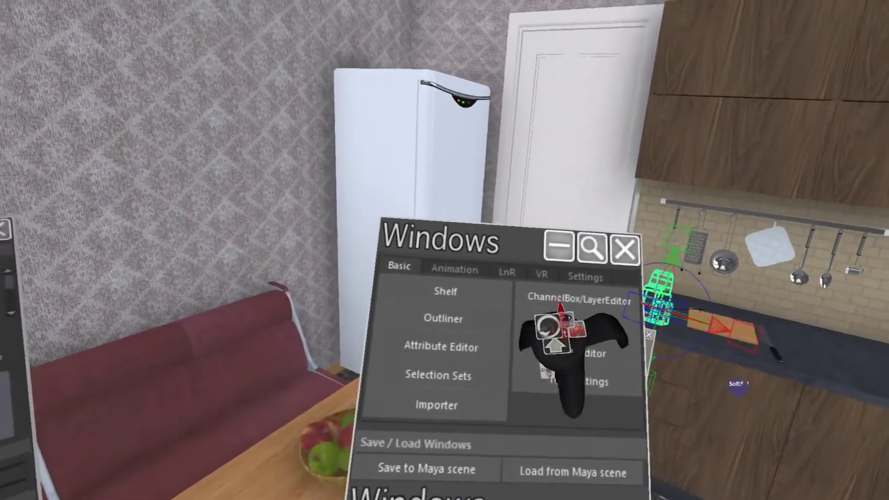
click(566, 303)
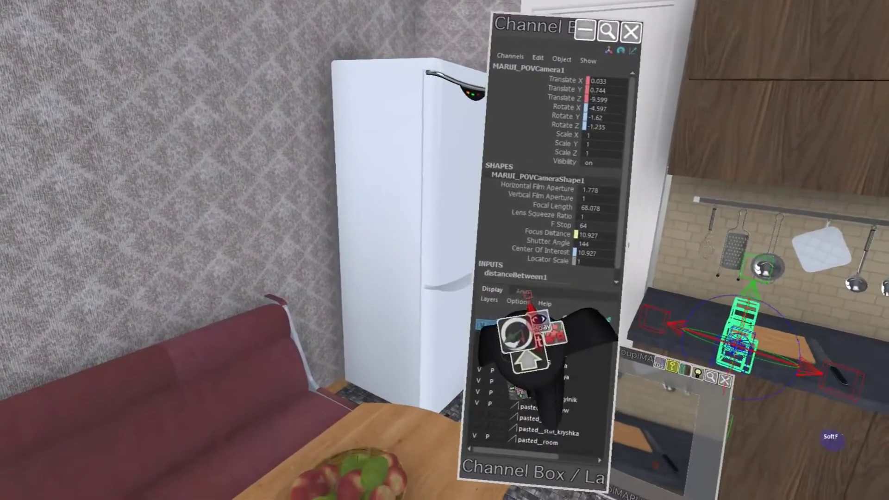
click(524, 292)
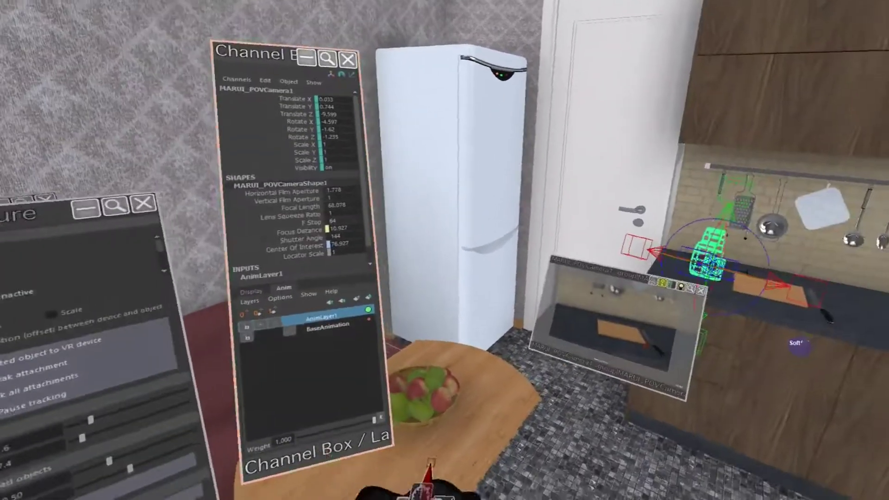
- Scrub through the timeline to review the POV camera's recorded movement across the kitchen
drag(484, 393, 334, 409)
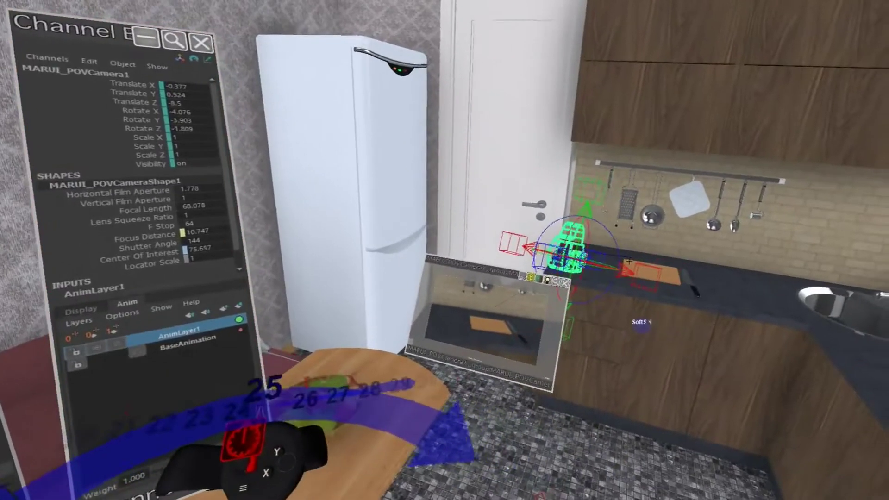
drag(244, 440, 533, 487)
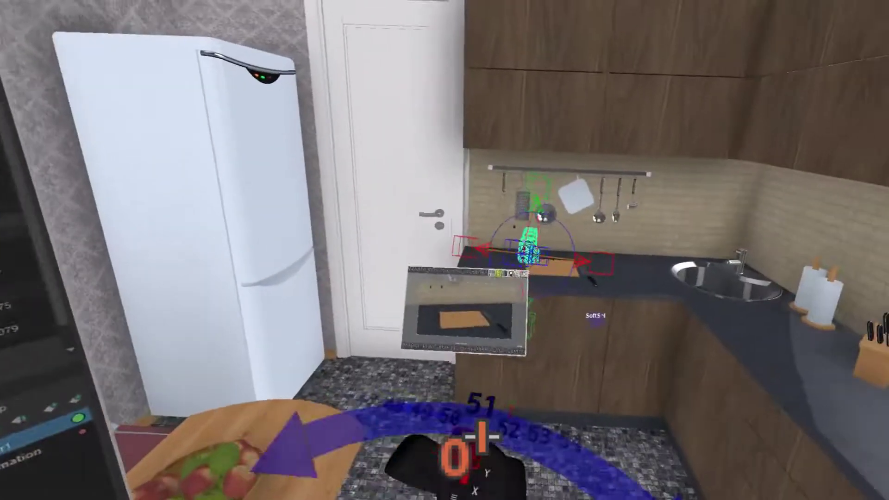
drag(464, 463, 533, 496)
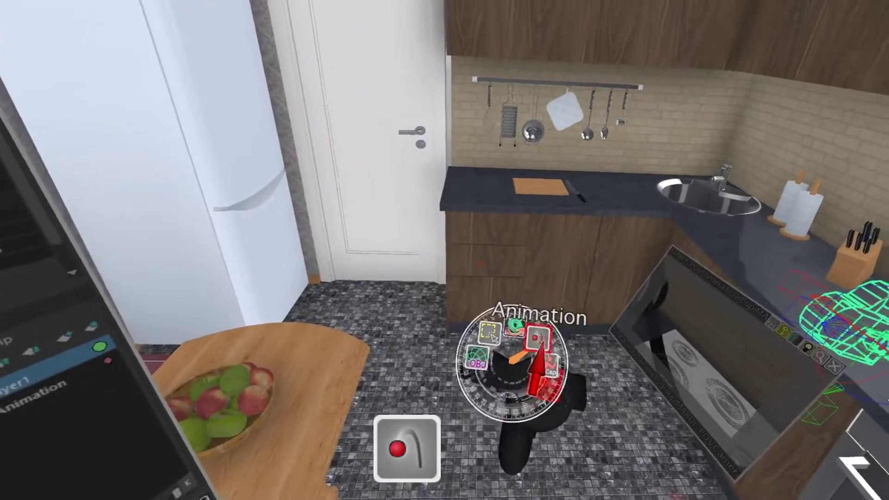
- Set a keyframe for the POV camera from the Animation menu set, then toggle AnimLayer1 while scrubbing to check the motion
click(540, 338)
click(502, 334)
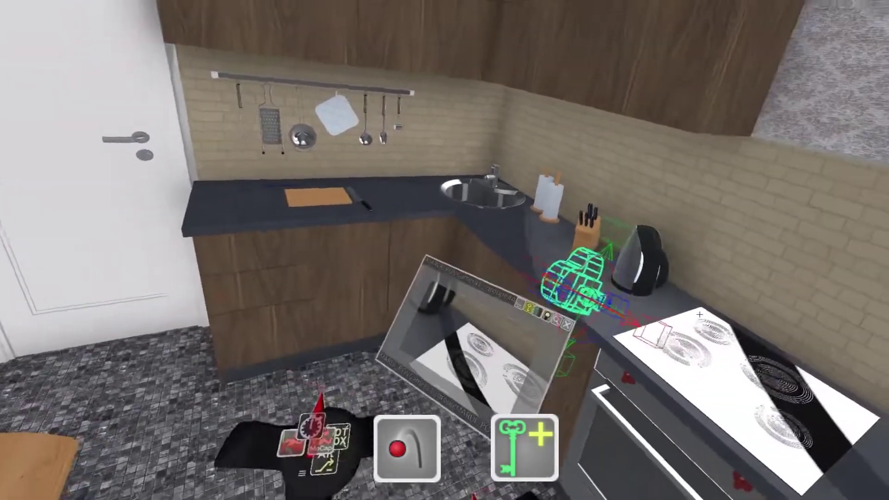
drag(479, 359, 541, 429)
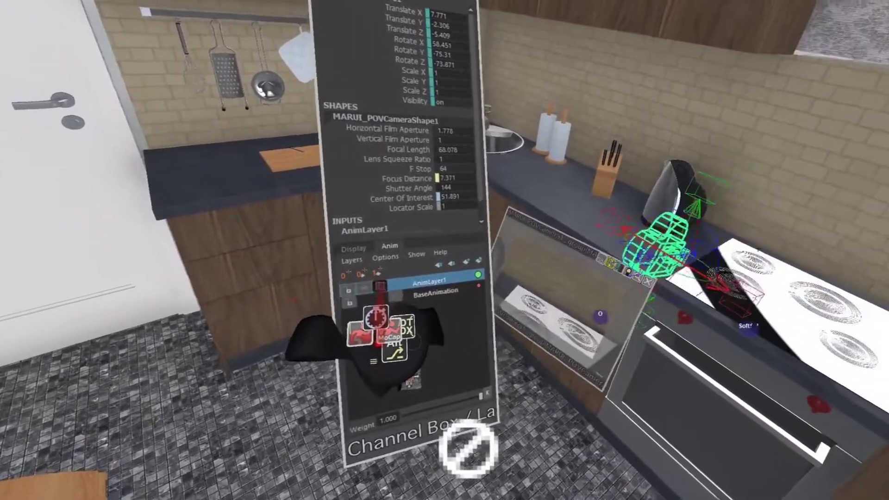
click(375, 283)
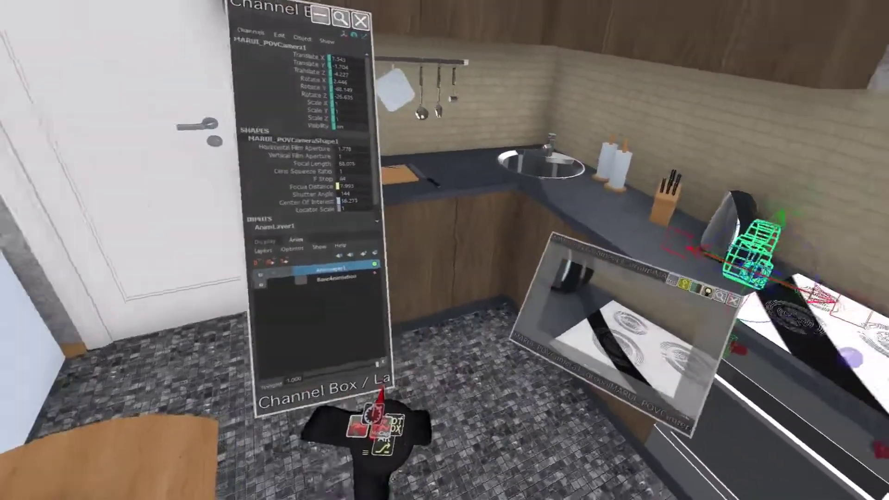
drag(403, 401, 382, 484)
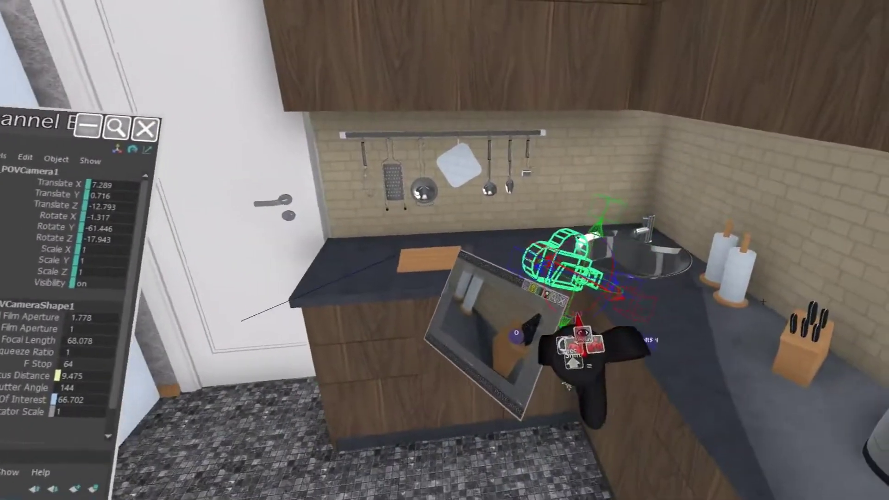
- Move the POV camera beside the sink to frame the knife block and set a keyframe from the Animation menu set
drag(602, 273, 655, 271)
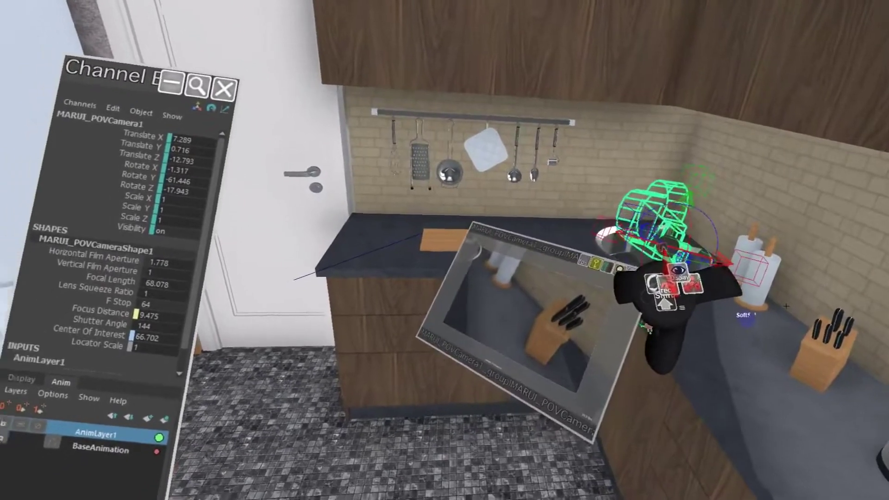
right_click(508, 337)
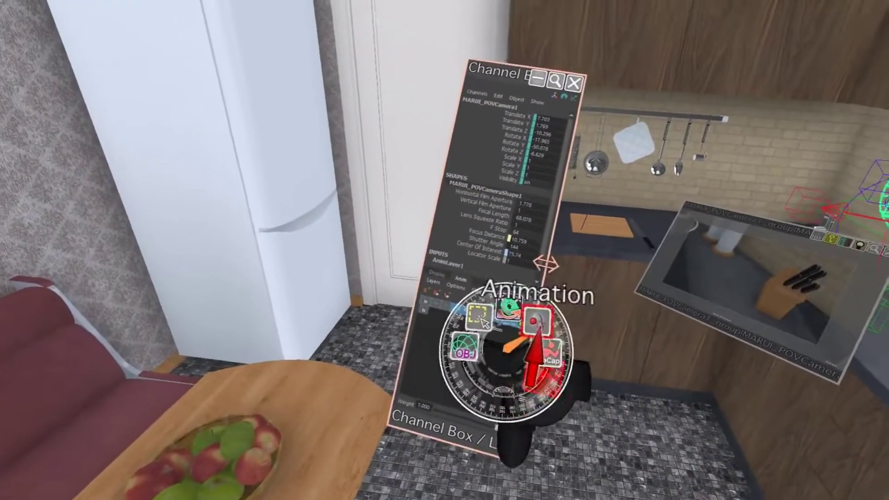
click(538, 325)
click(509, 315)
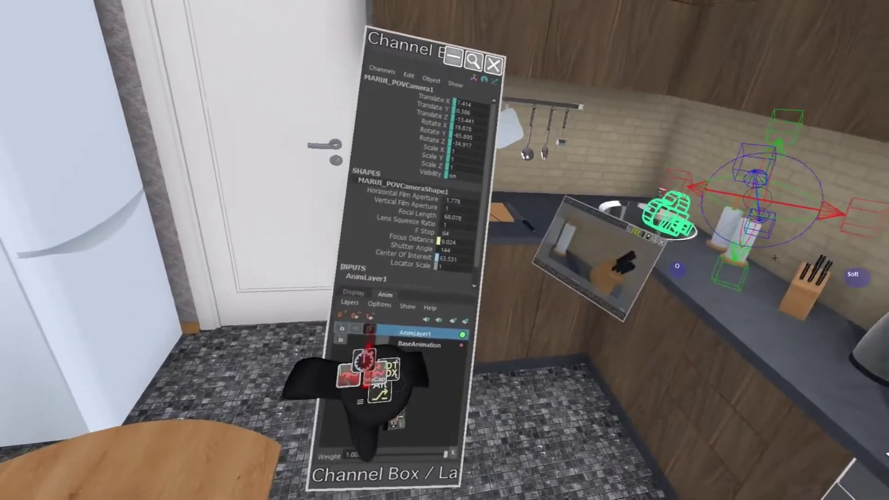
- Toggle the lock on AnimLayer1 and scrub the timeline to compare the base camera motion with the layered edit
click(356, 335)
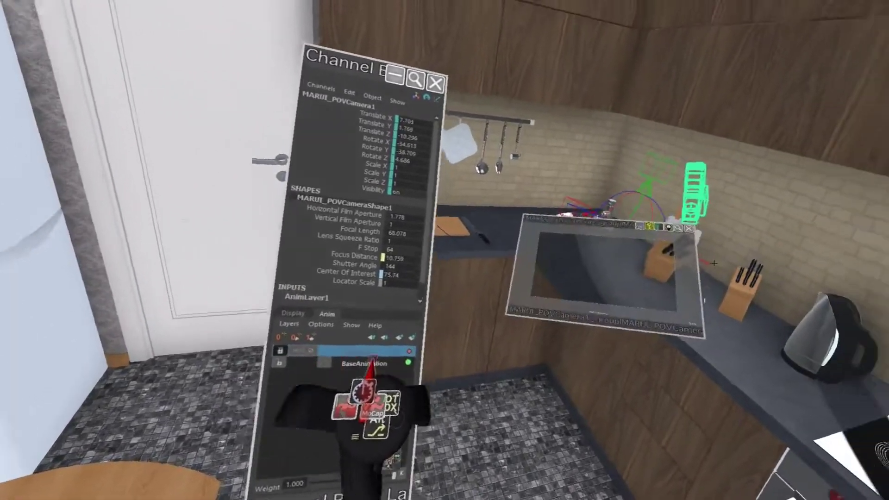
drag(484, 389, 530, 461)
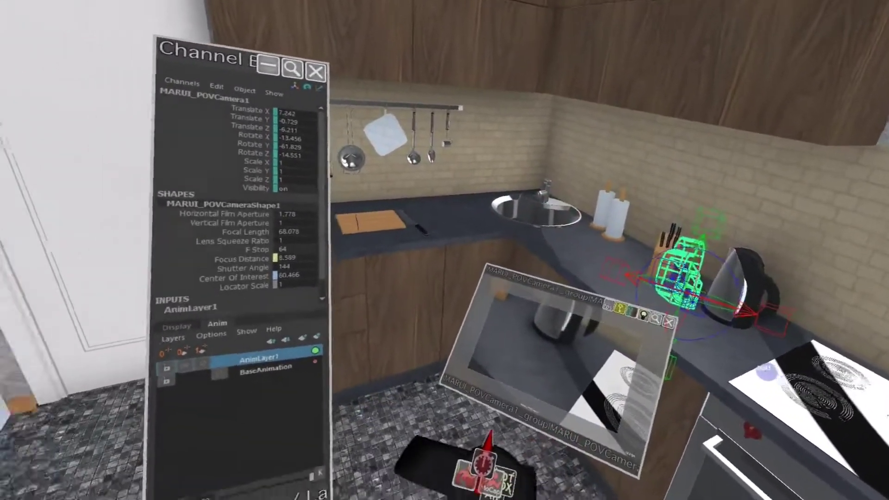